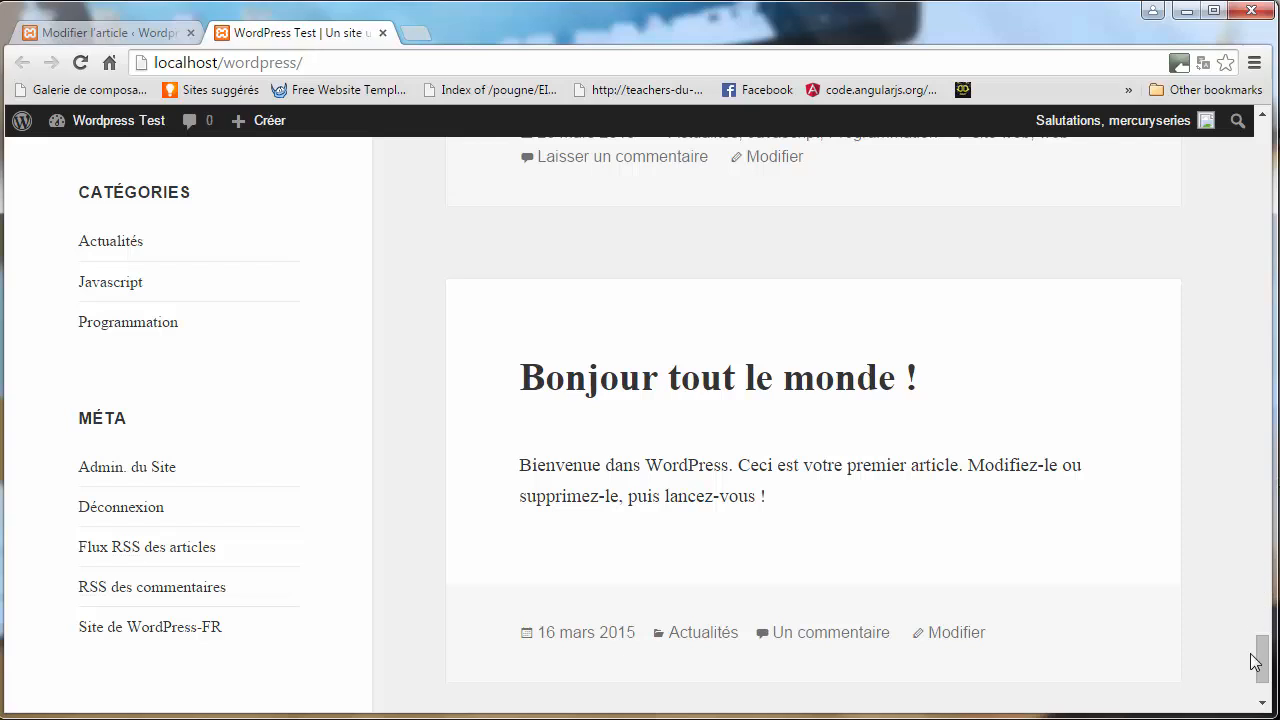
Open the article "Pourquoi choisir le langage Javascript?" for editing from the site and close the older editor tab
left_click_drag(1258, 660, 1263, 190)
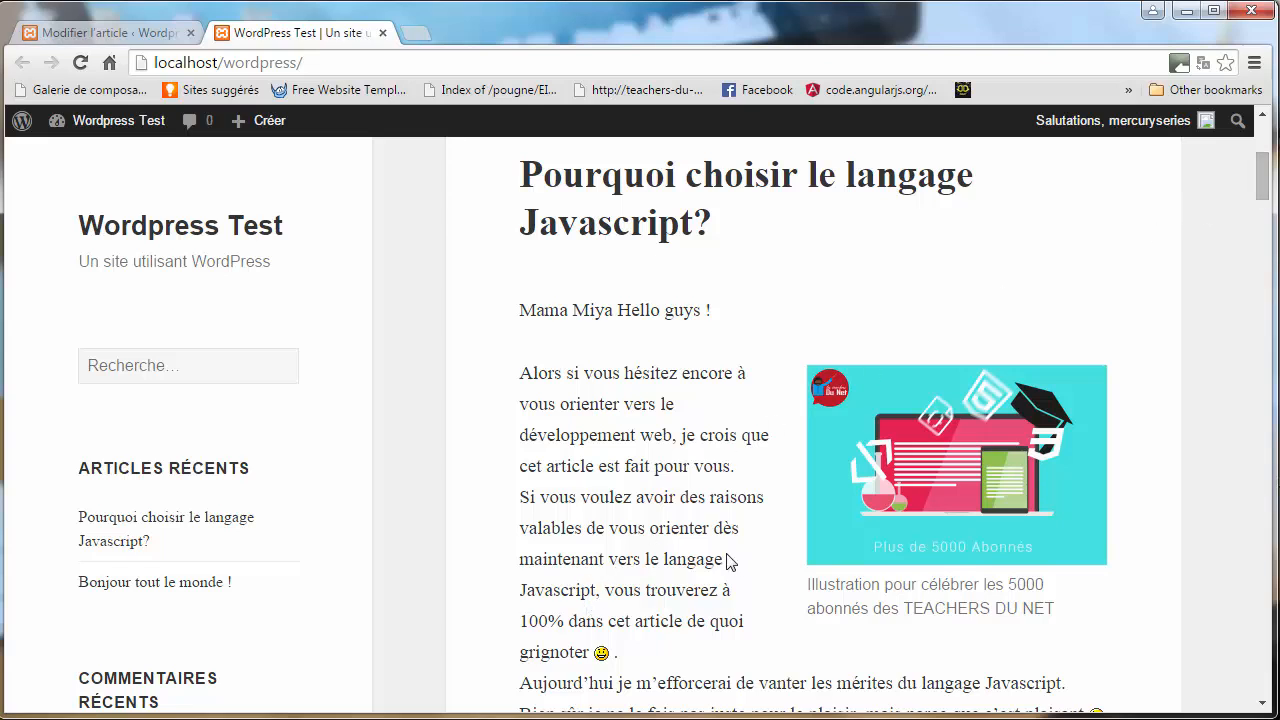
left_click(563, 200)
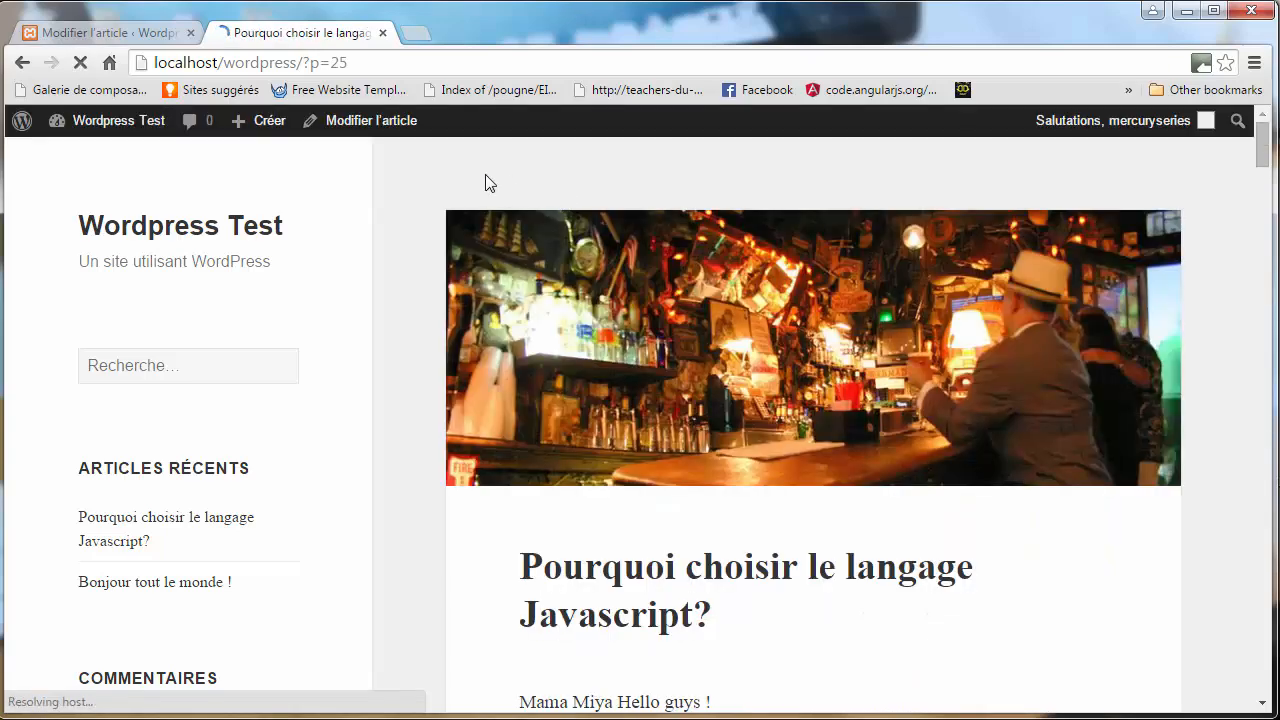
left_click(380, 130)
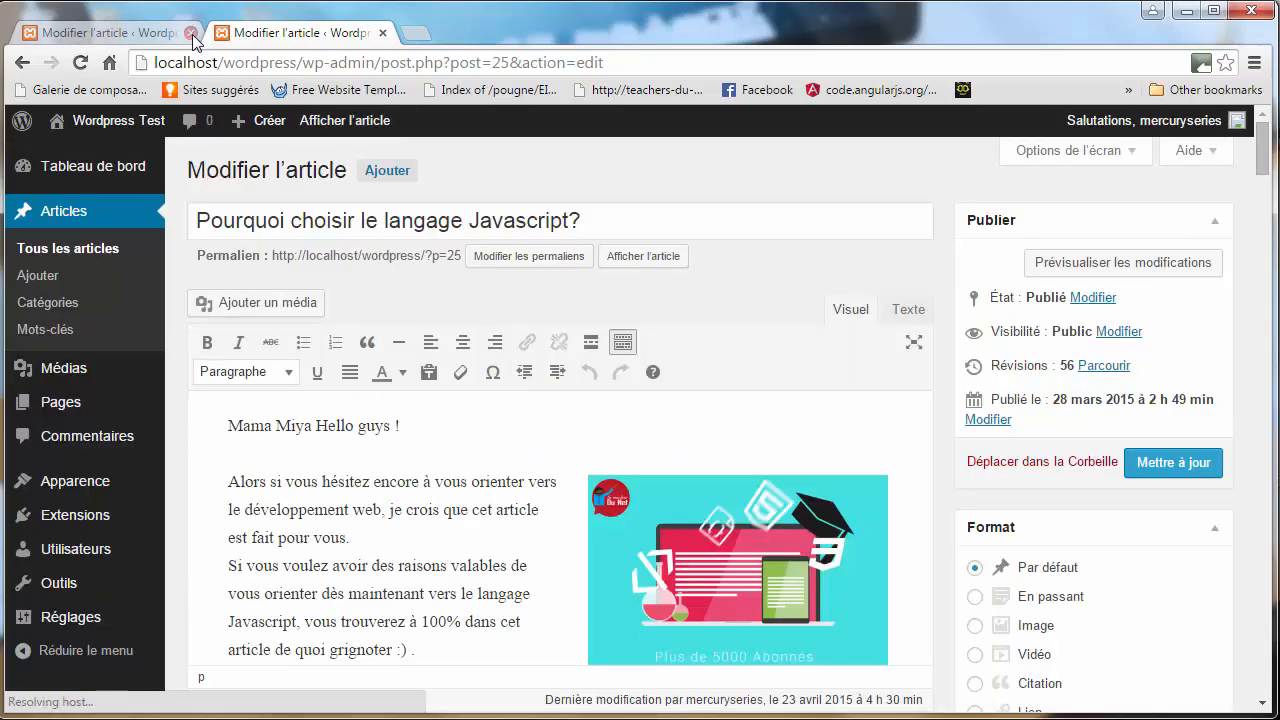
left_click(190, 32)
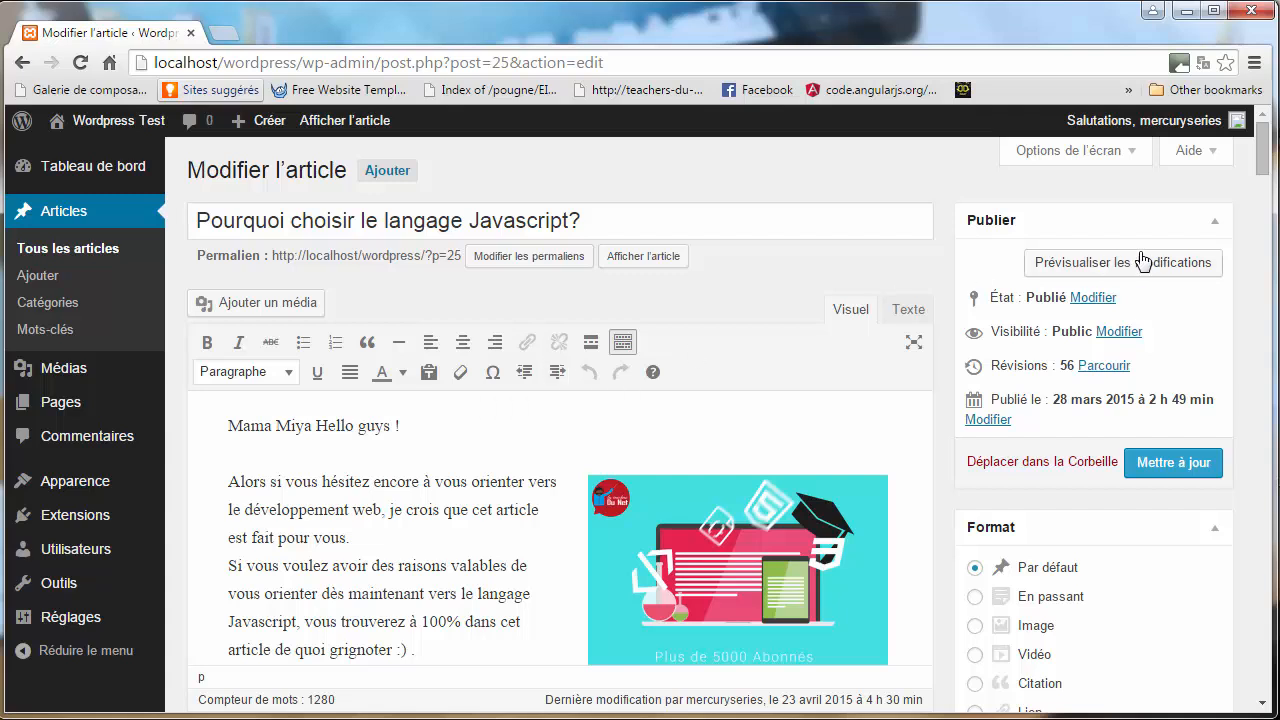
Insert a Read More break before the paragraph starting "Pour qu'on puisse bien se comprendre" and update the article
left_click_drag(1265, 176, 1267, 197)
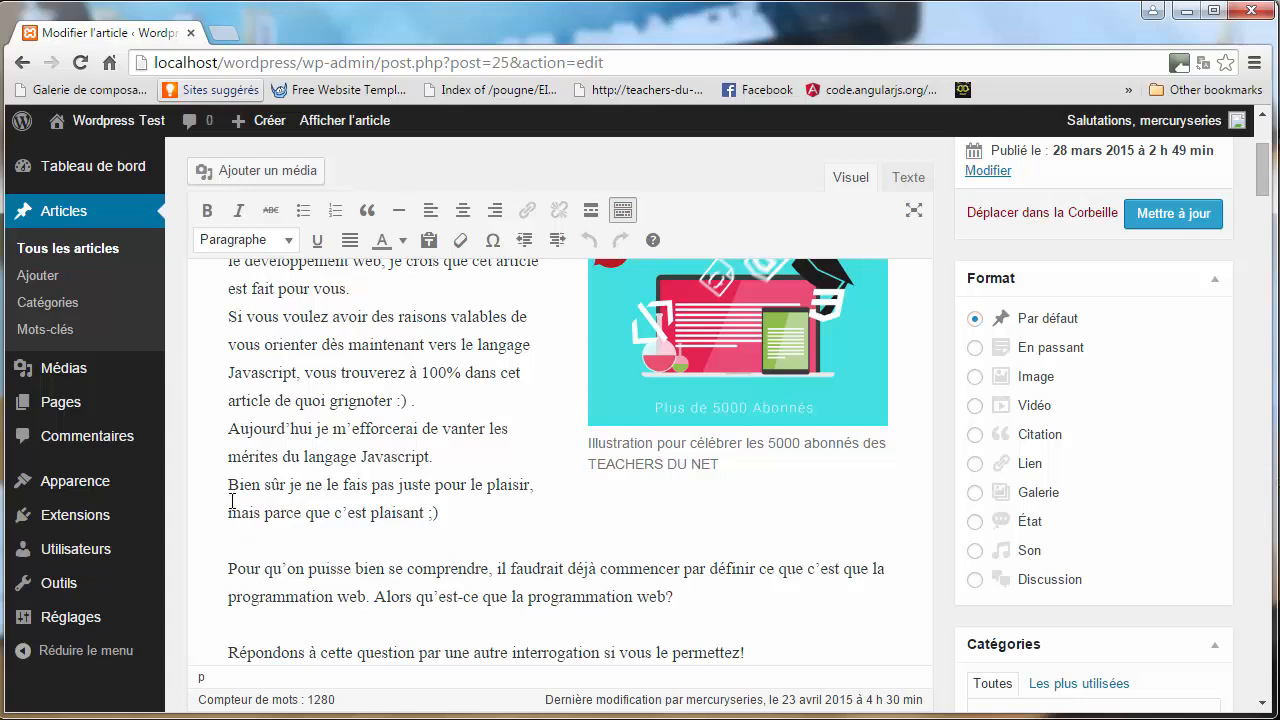
left_click_drag(229, 485, 428, 511)
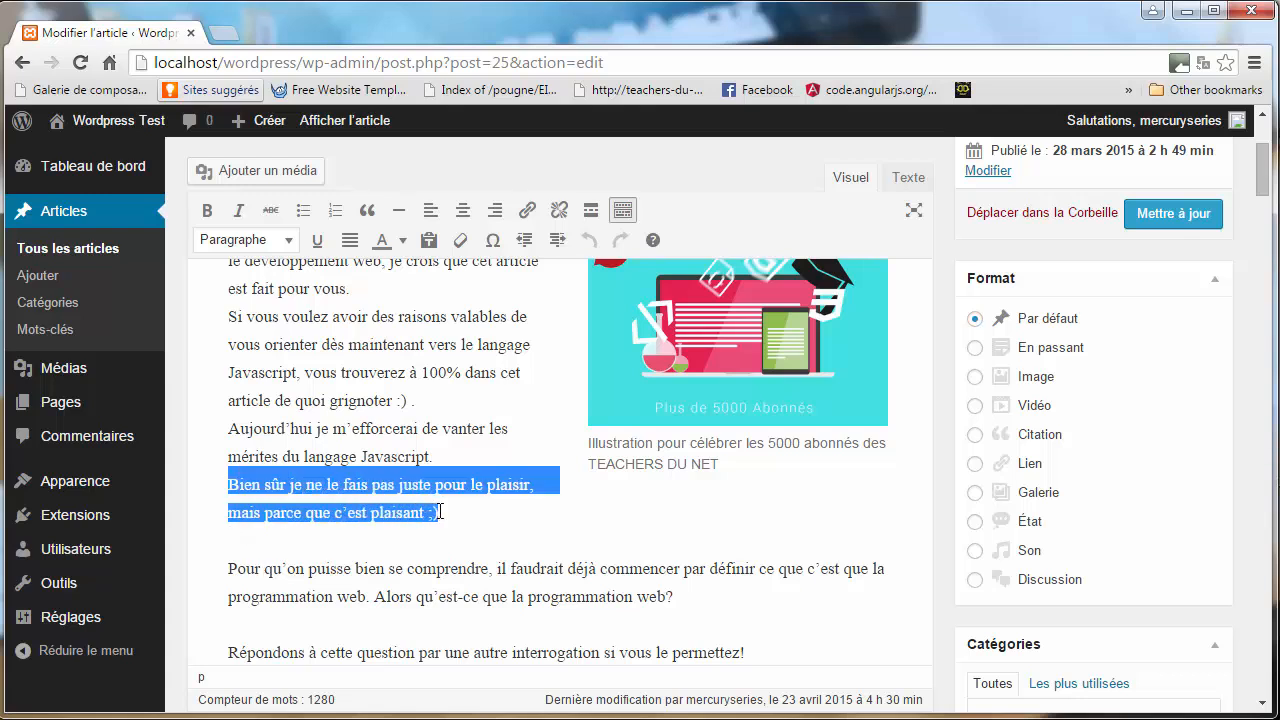
left_click(229, 570)
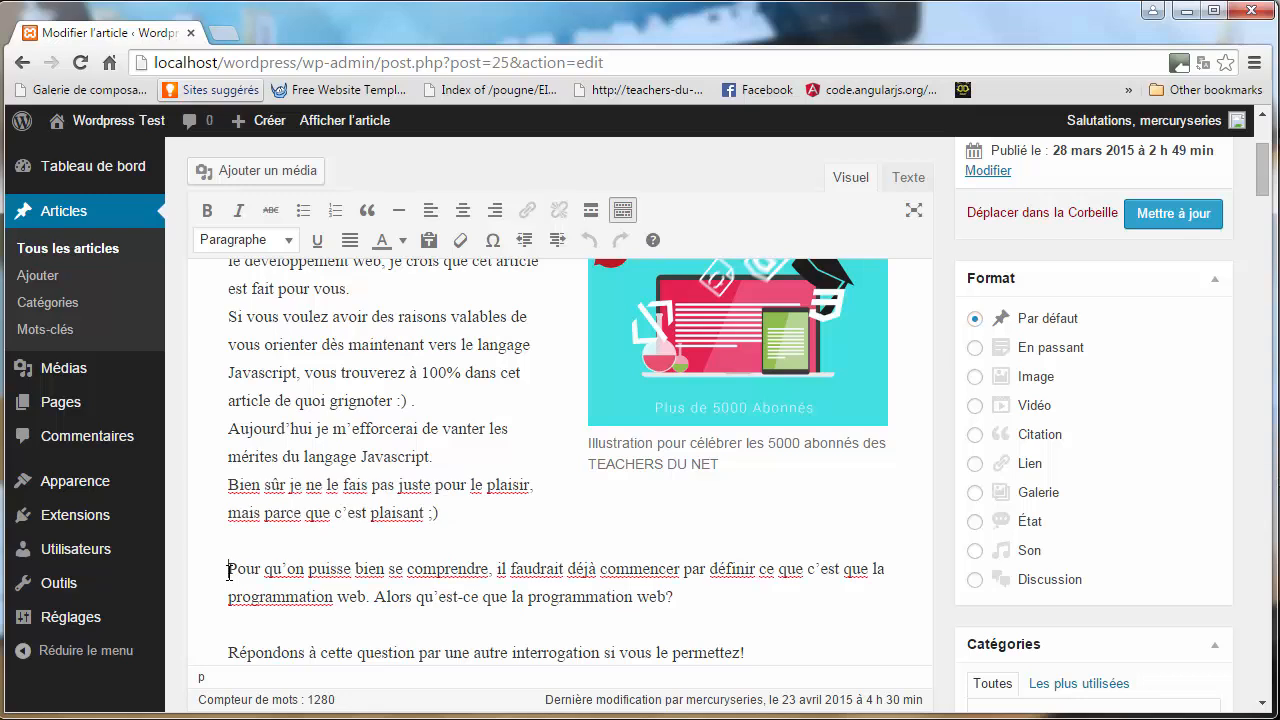
key("Return")
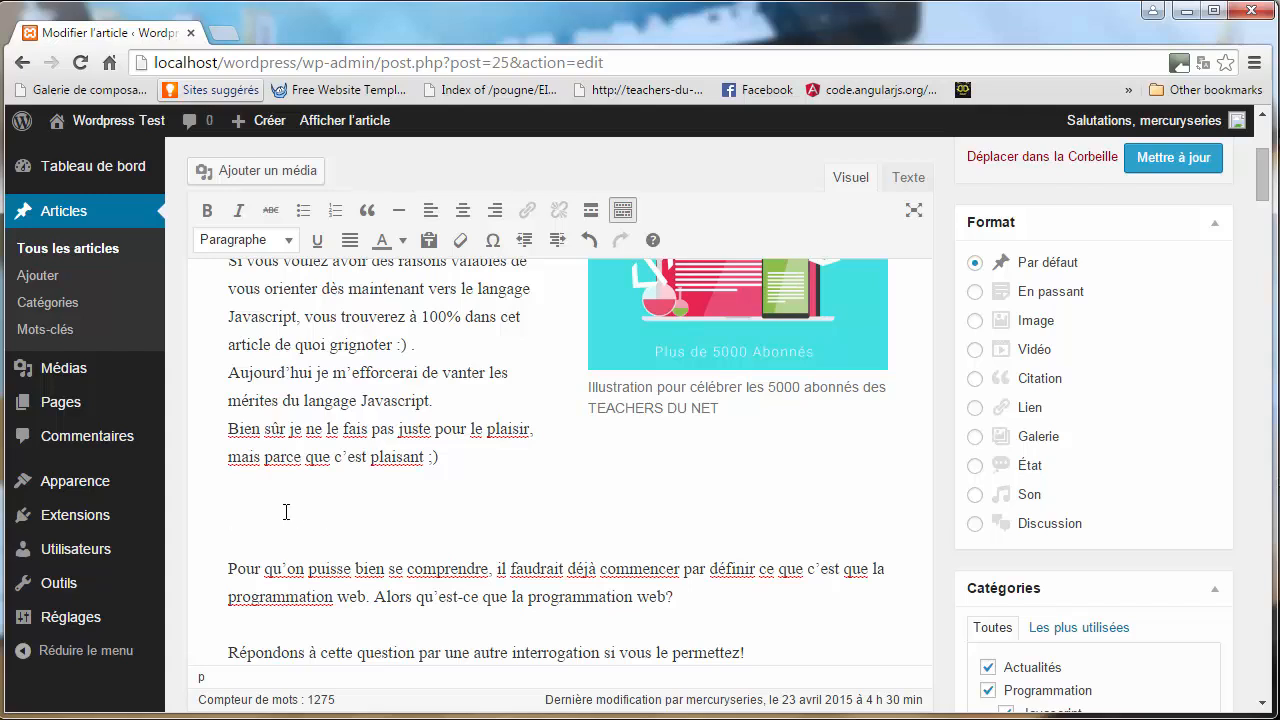
left_click(590, 216)
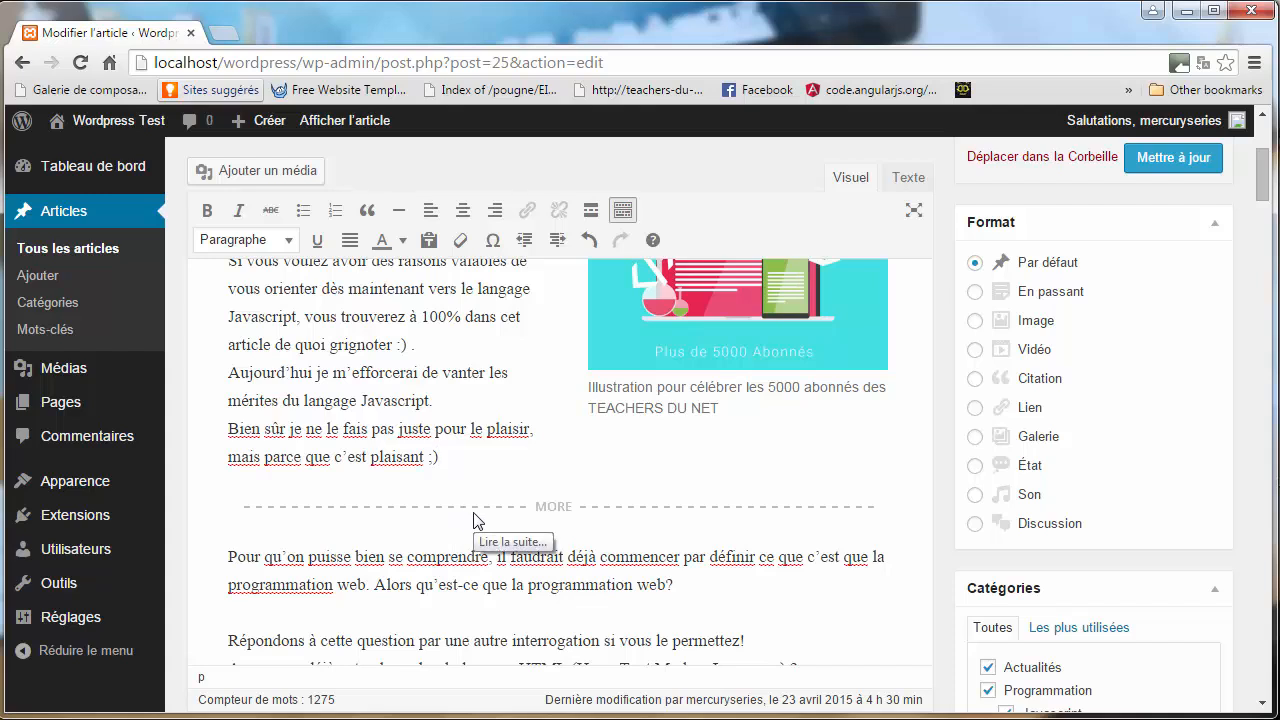
left_click(1180, 165)
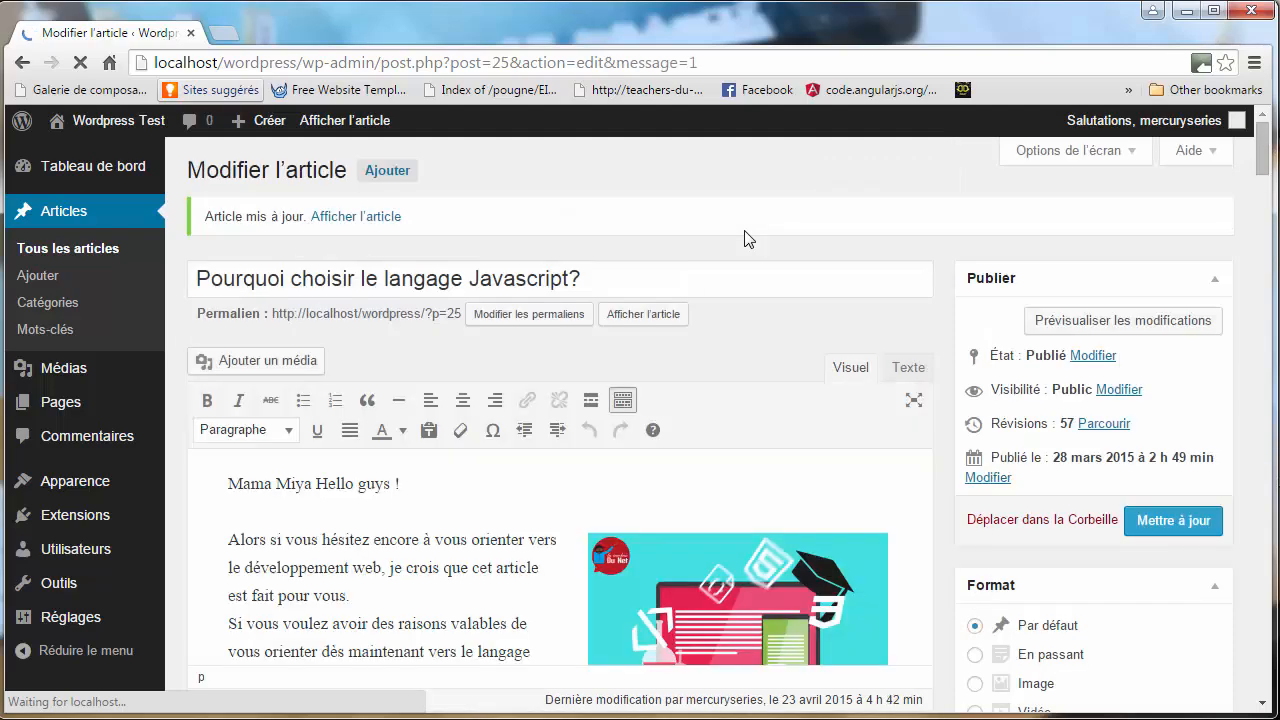
View the updated article on the site and look through its full text
left_click(377, 218)
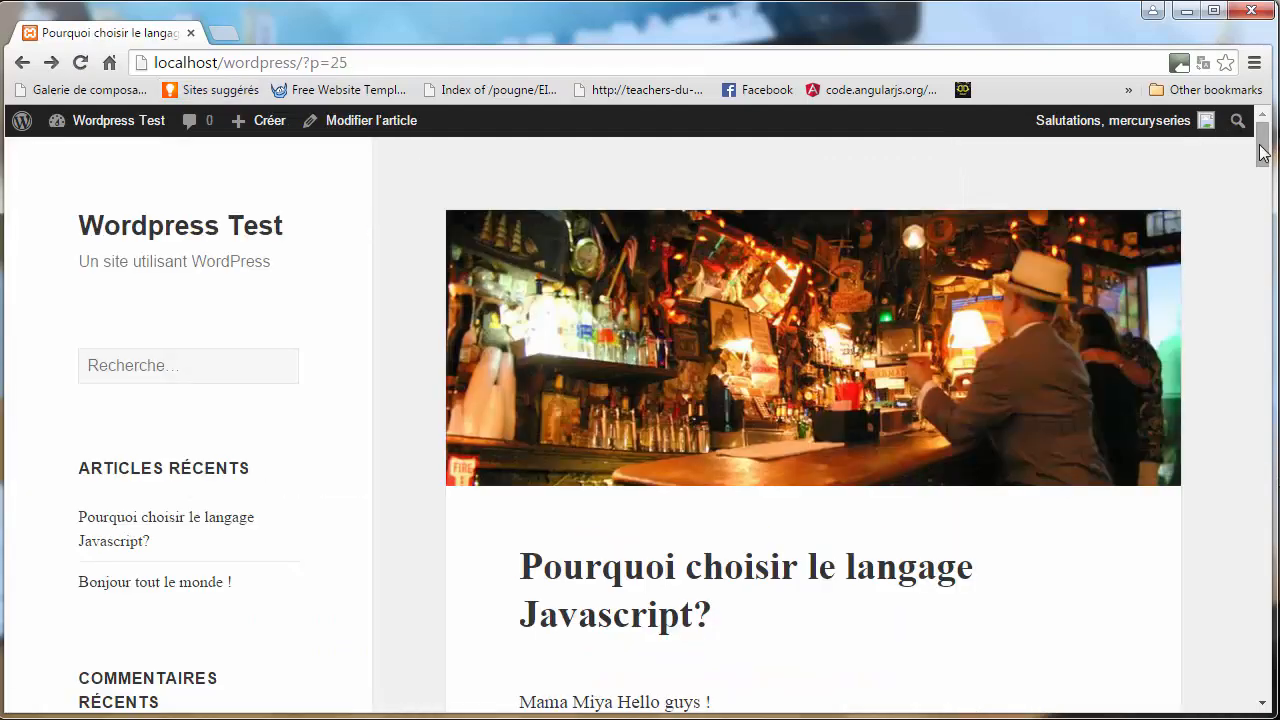
left_click_drag(1262, 150, 1272, 290)
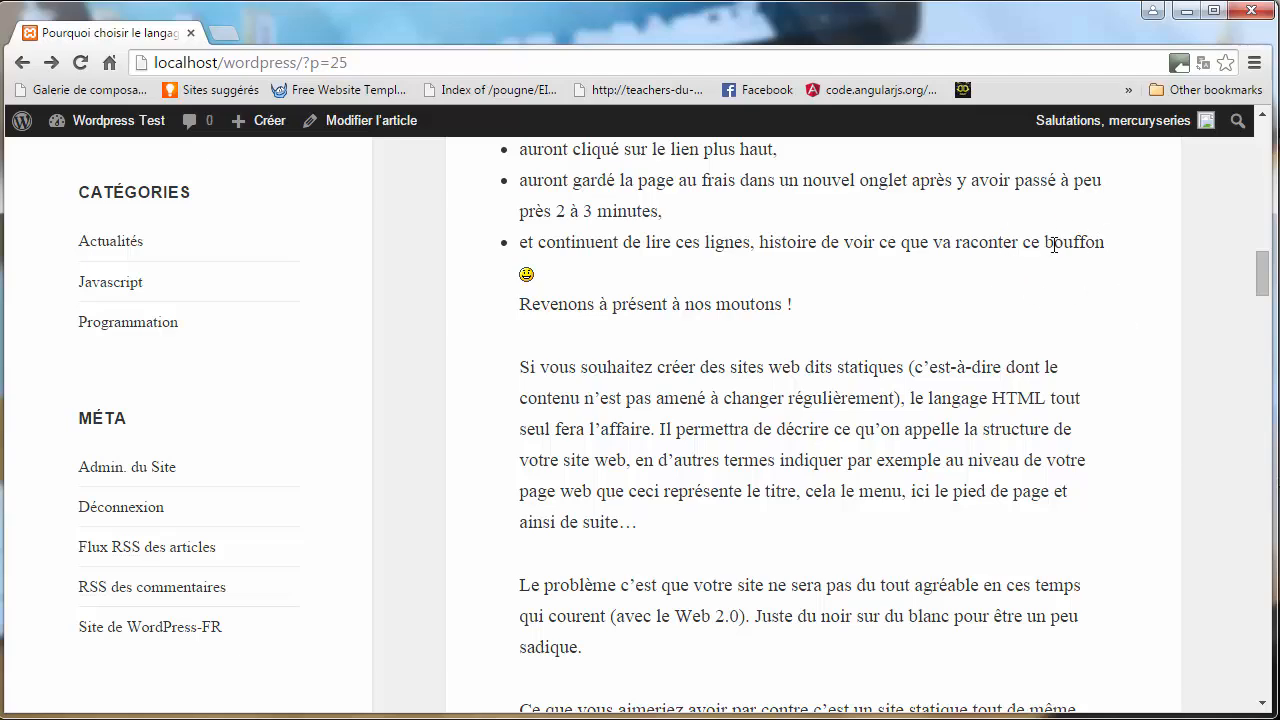
left_click_drag(1262, 285, 1260, 166)
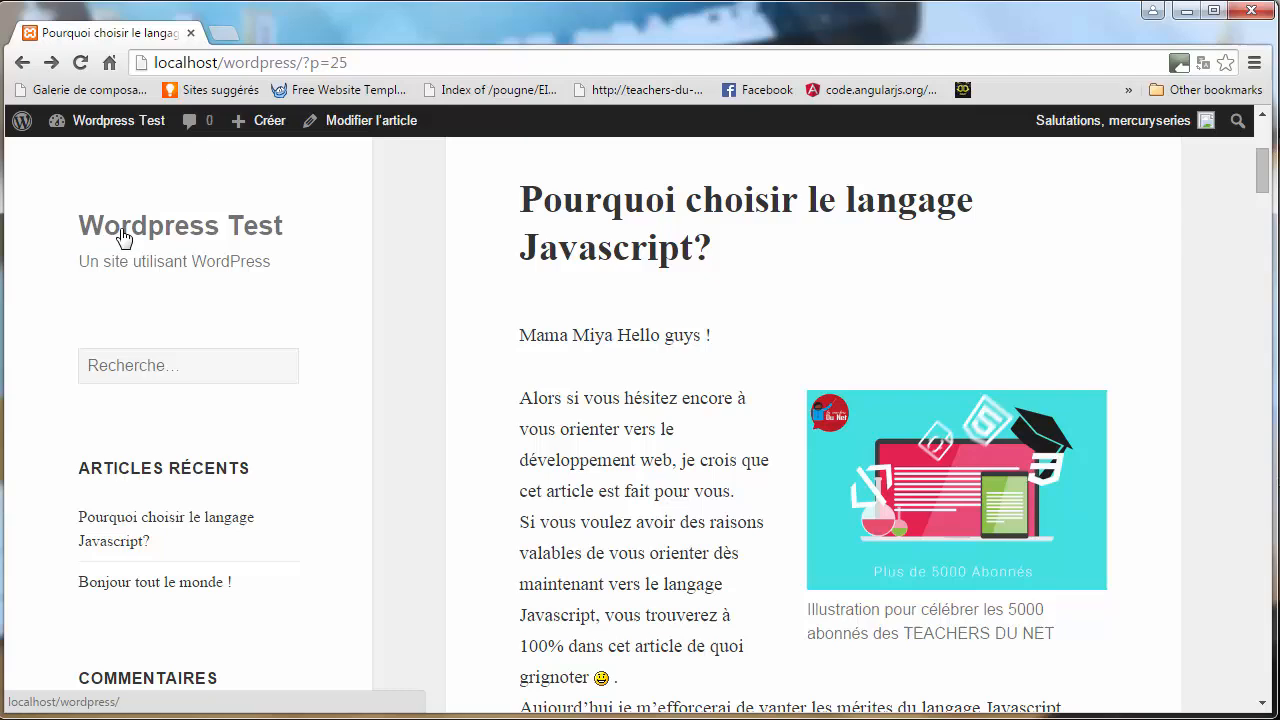
Check the shortened Javascript article on the site's home page and follow its "Continuer la lecture de" link
left_click(228, 246)
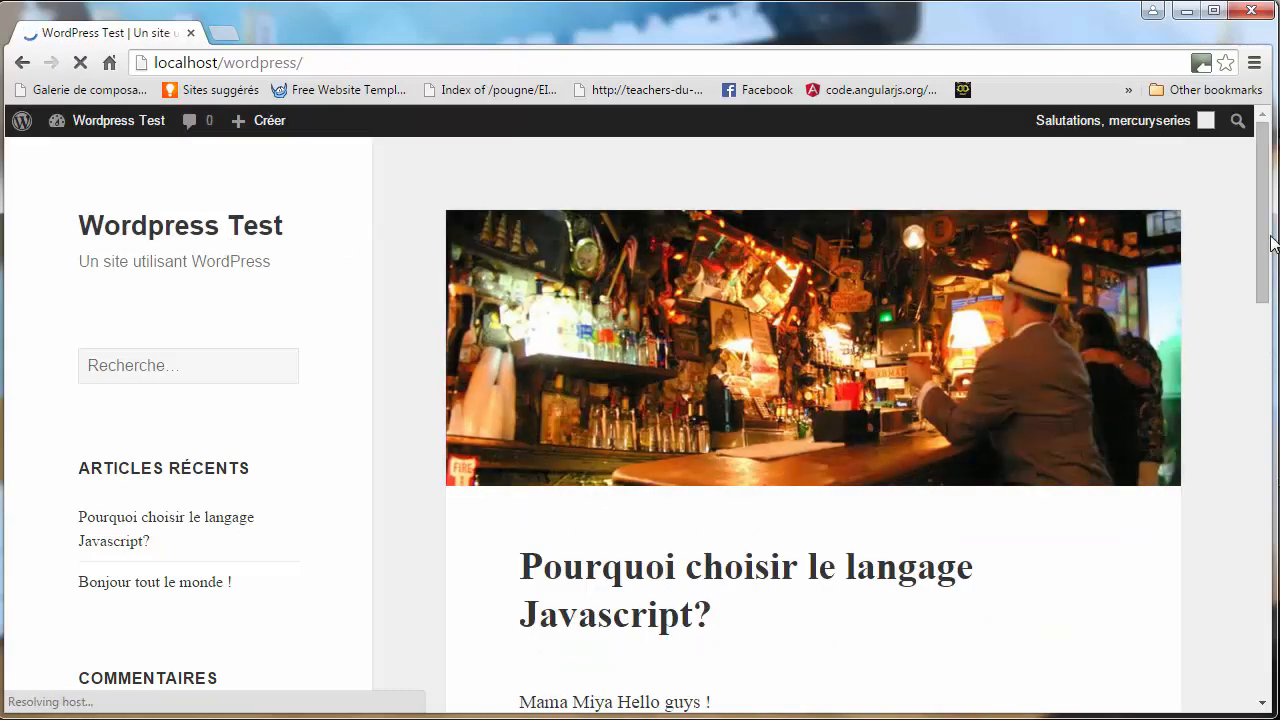
left_click_drag(1265, 257, 1266, 414)
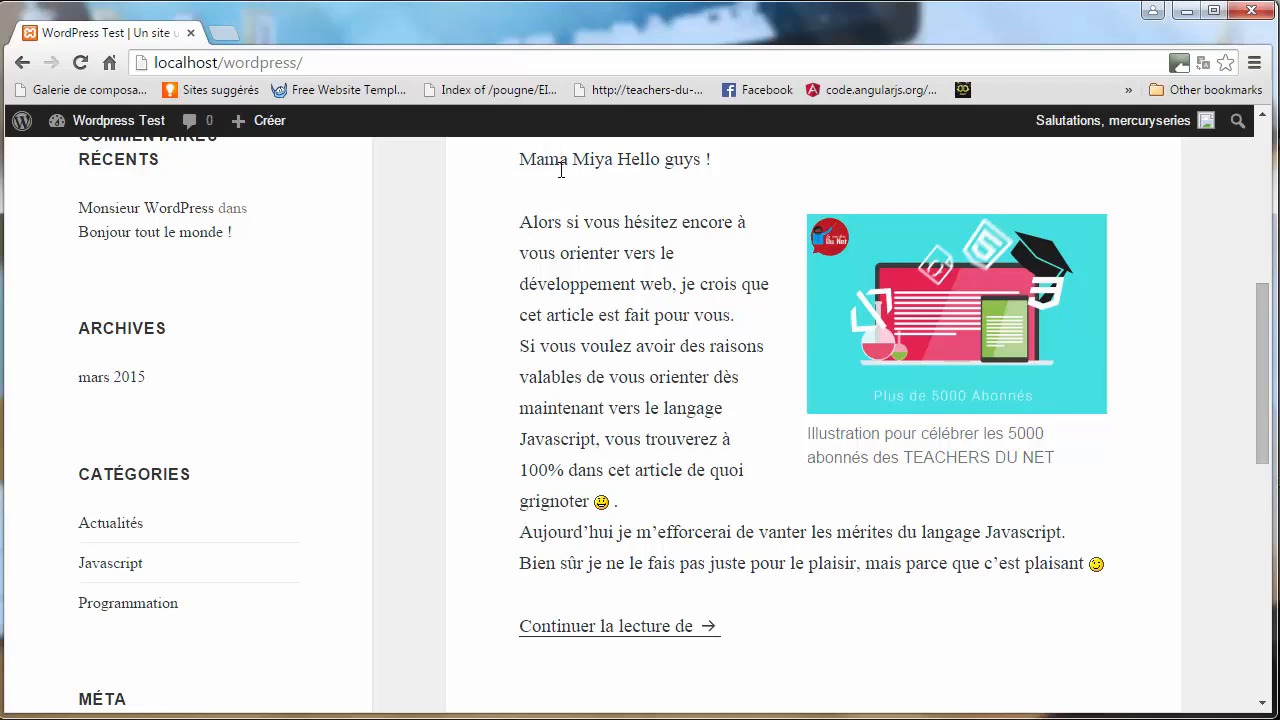
left_click_drag(560, 162, 651, 544)
left_click(651, 544)
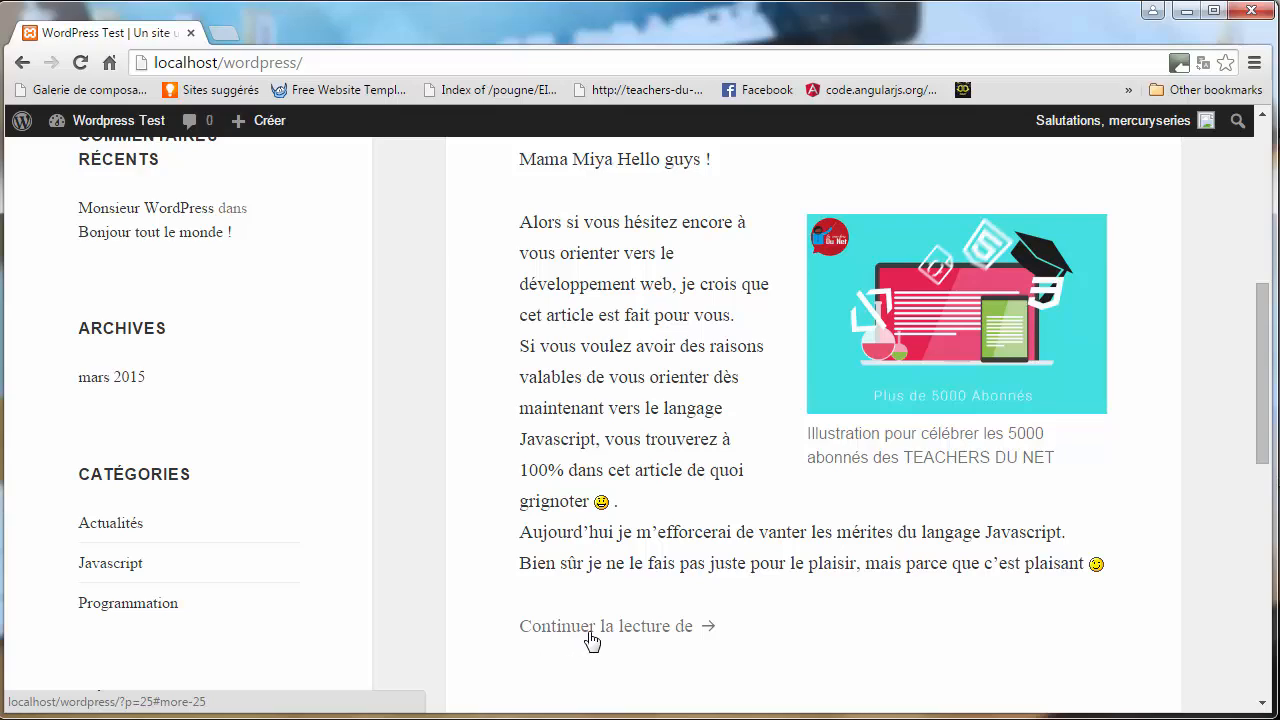
left_click(667, 630)
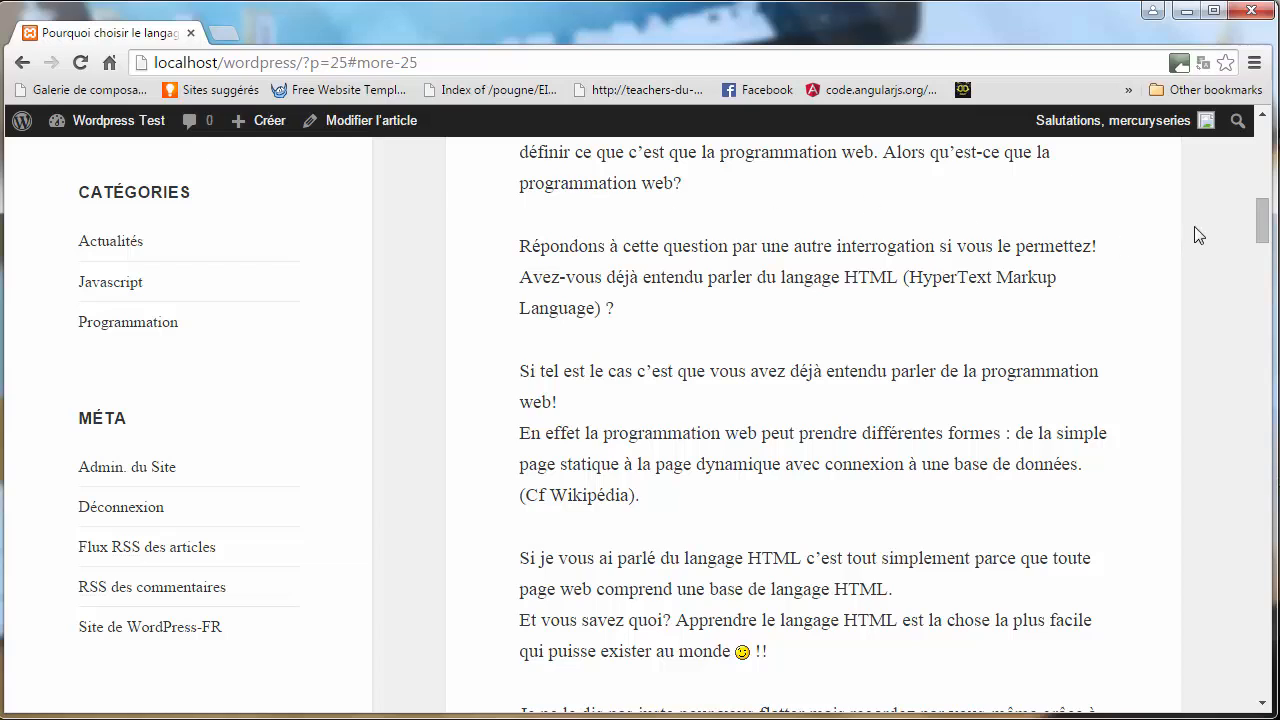
left_click_drag(1268, 222, 1262, 143)
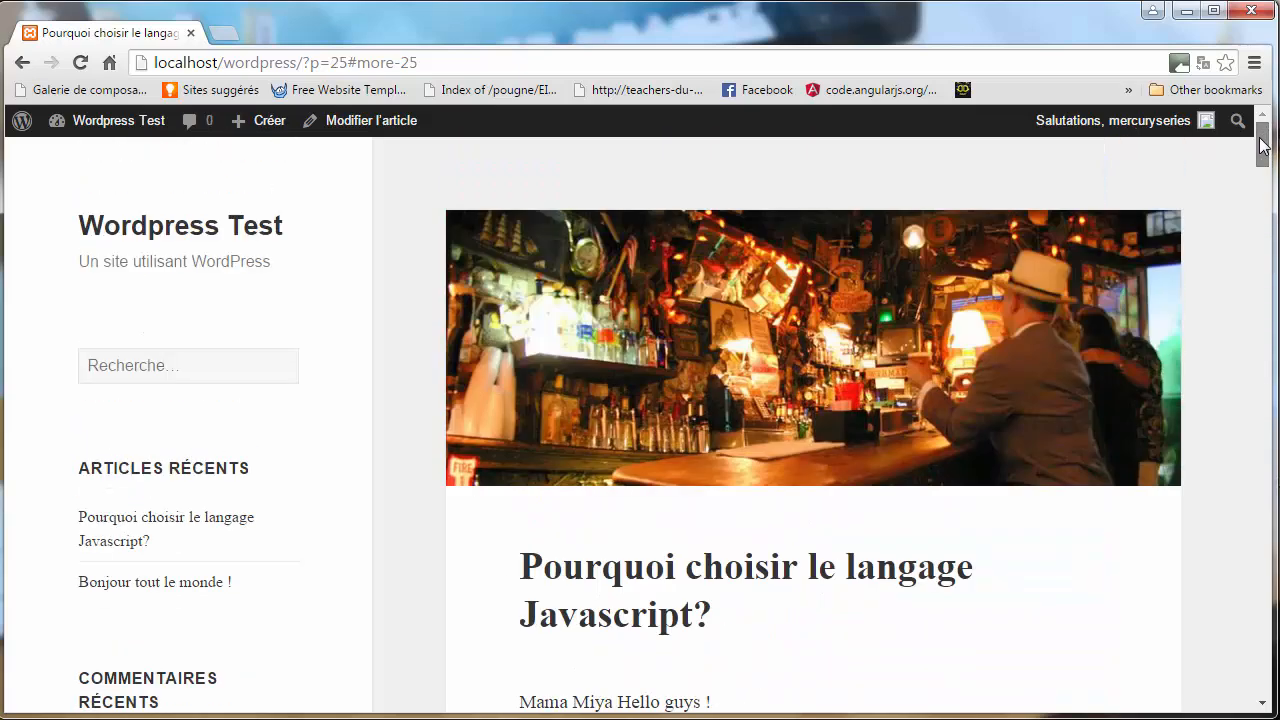
Return to the site's home page and look over the listed articles
left_click(265, 230)
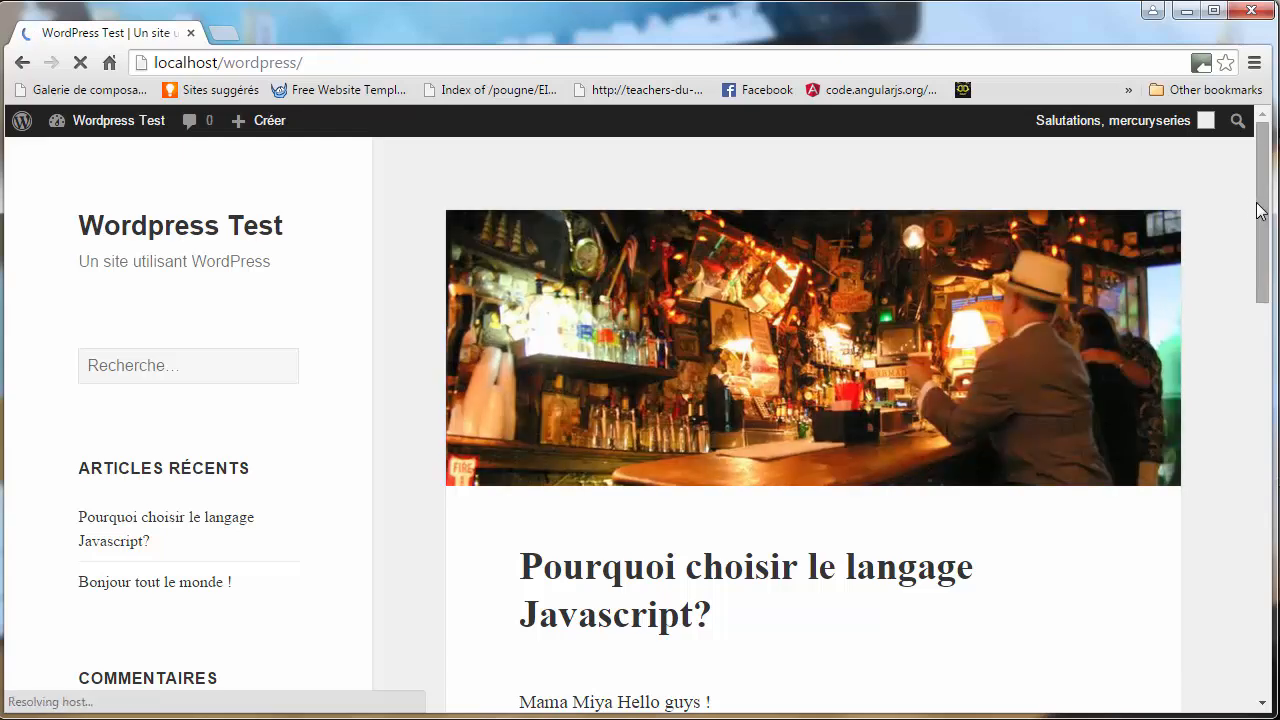
left_click_drag(1260, 210, 1268, 592)
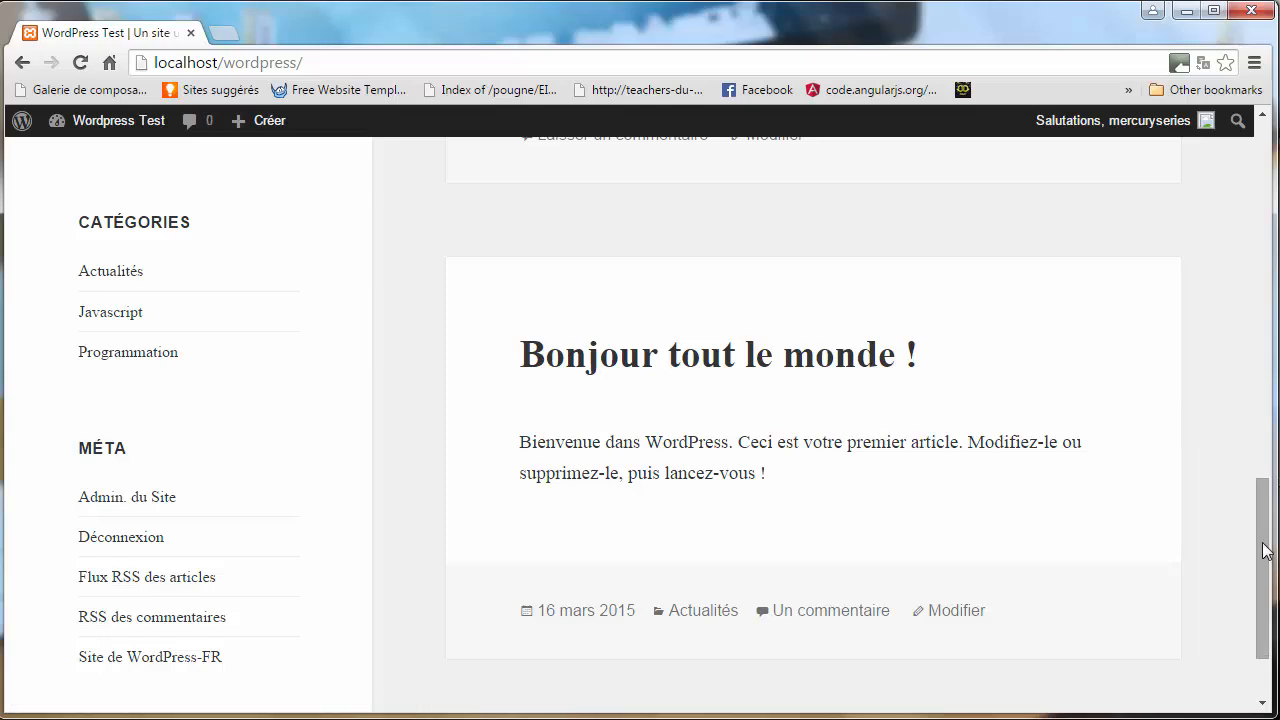
left_click_drag(1263, 560, 1263, 208)
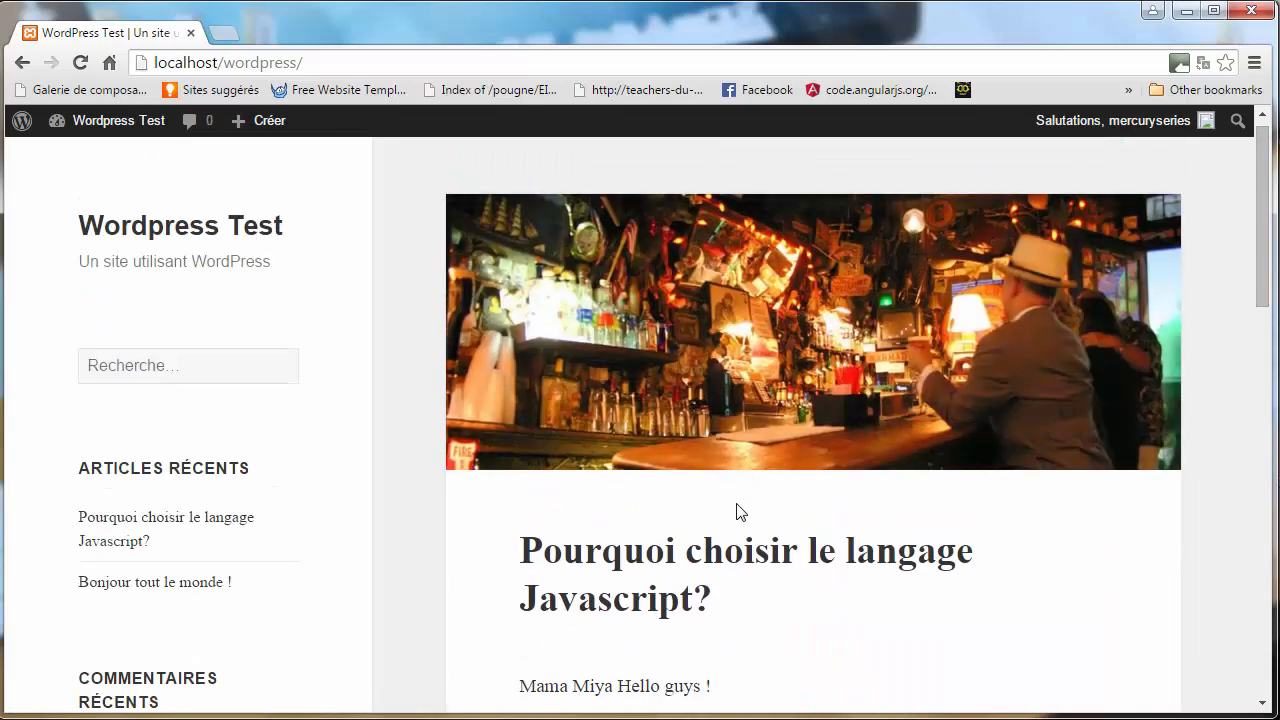
Open the Javascript article for editing and place the cursor after "c'est plaisant ;)", just above the MORE break
left_click(712, 558)
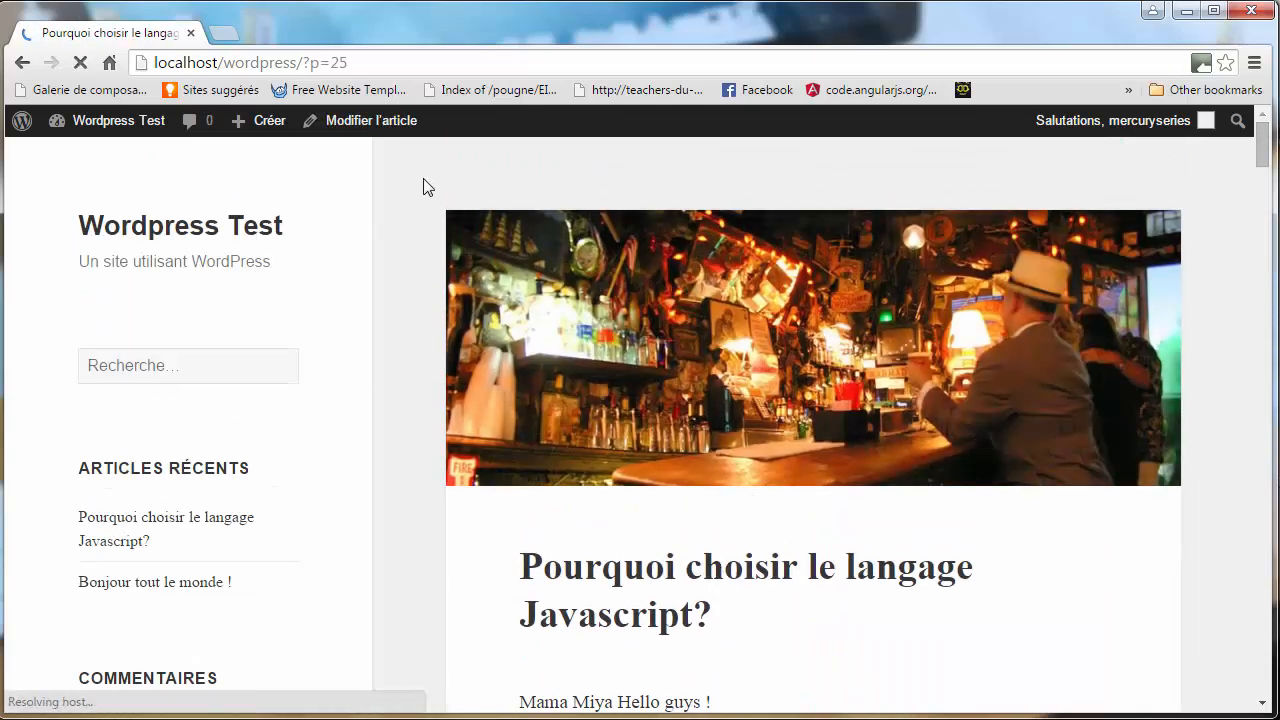
left_click(369, 131)
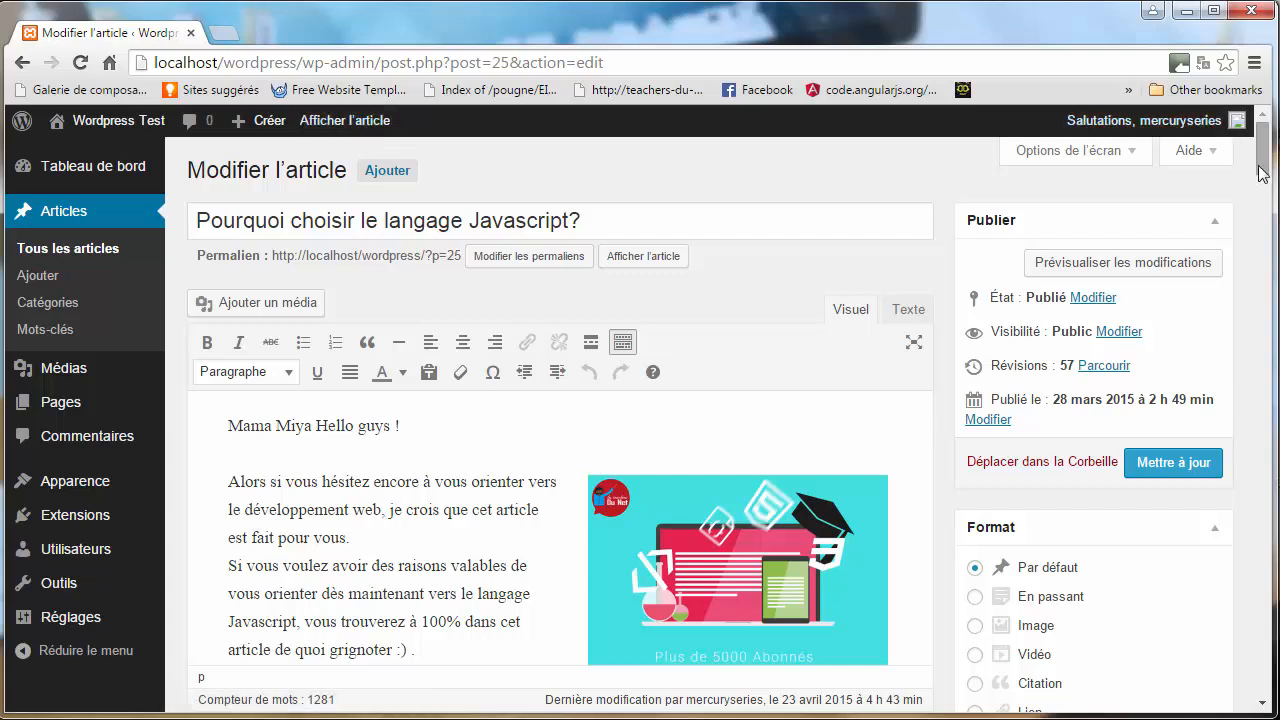
scroll(930, 286, "down", 4)
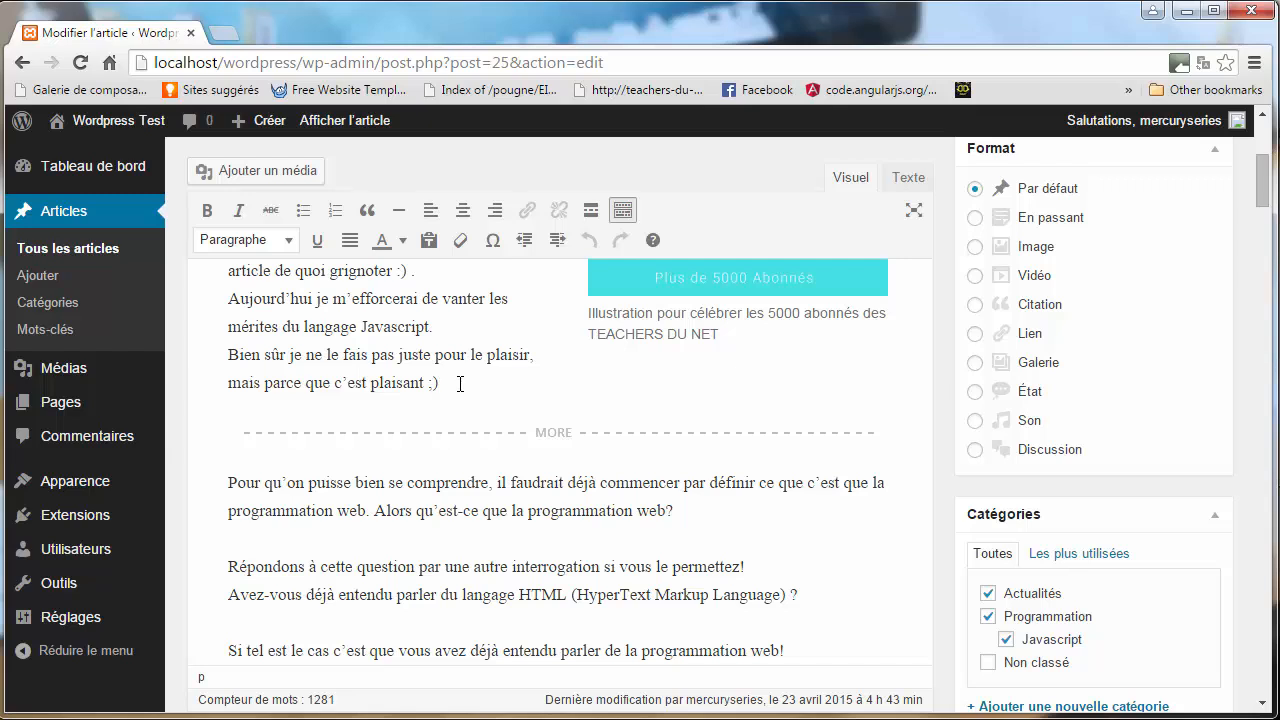
mouse_move(471, 386)
left_mouse_down()
mouse_move(362, 328)
mouse_move(440, 340)
mouse_move(454, 383)
left_mouse_up()
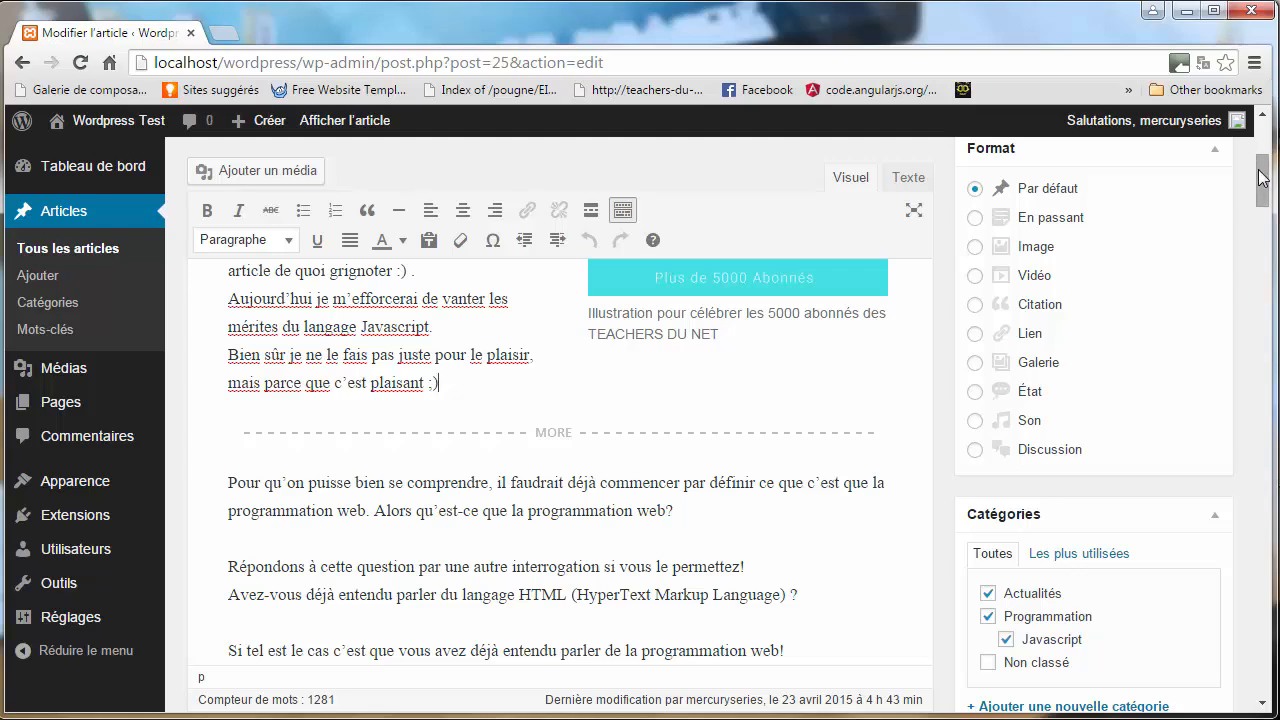
Enable the Extrait box in the article editor's screen options
left_click_drag(1263, 180, 1266, 127)
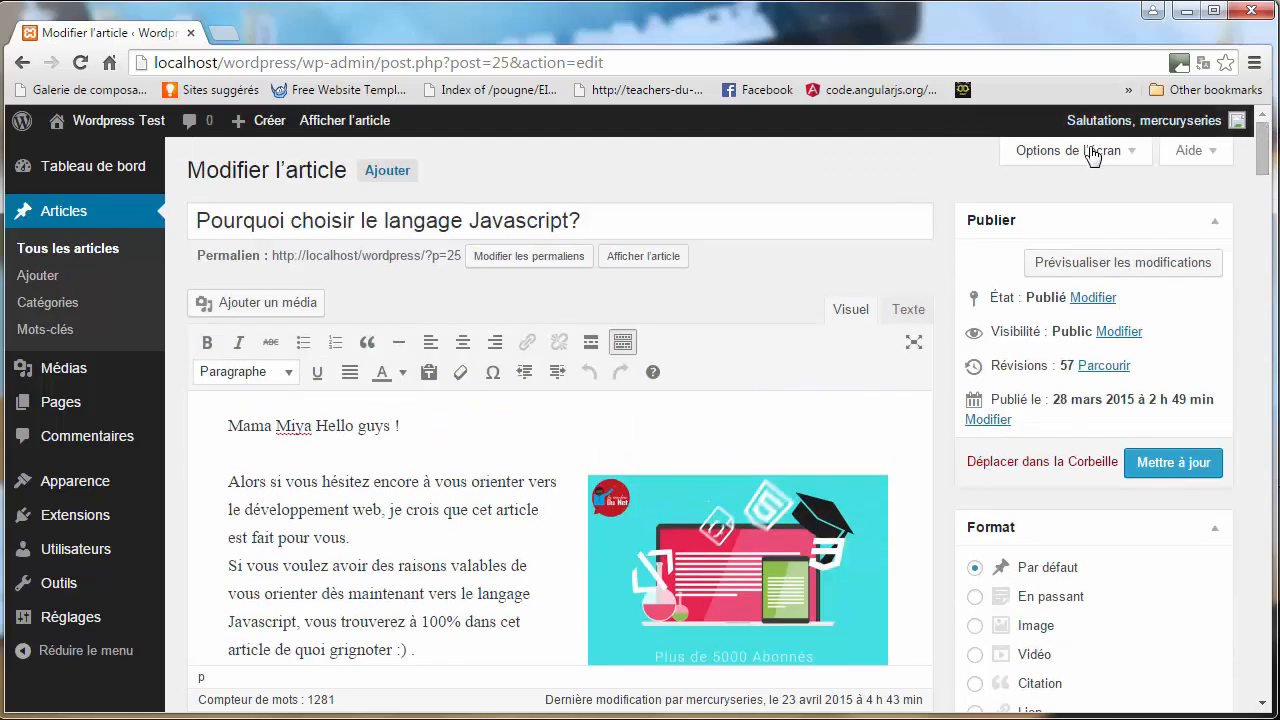
left_click(1020, 152)
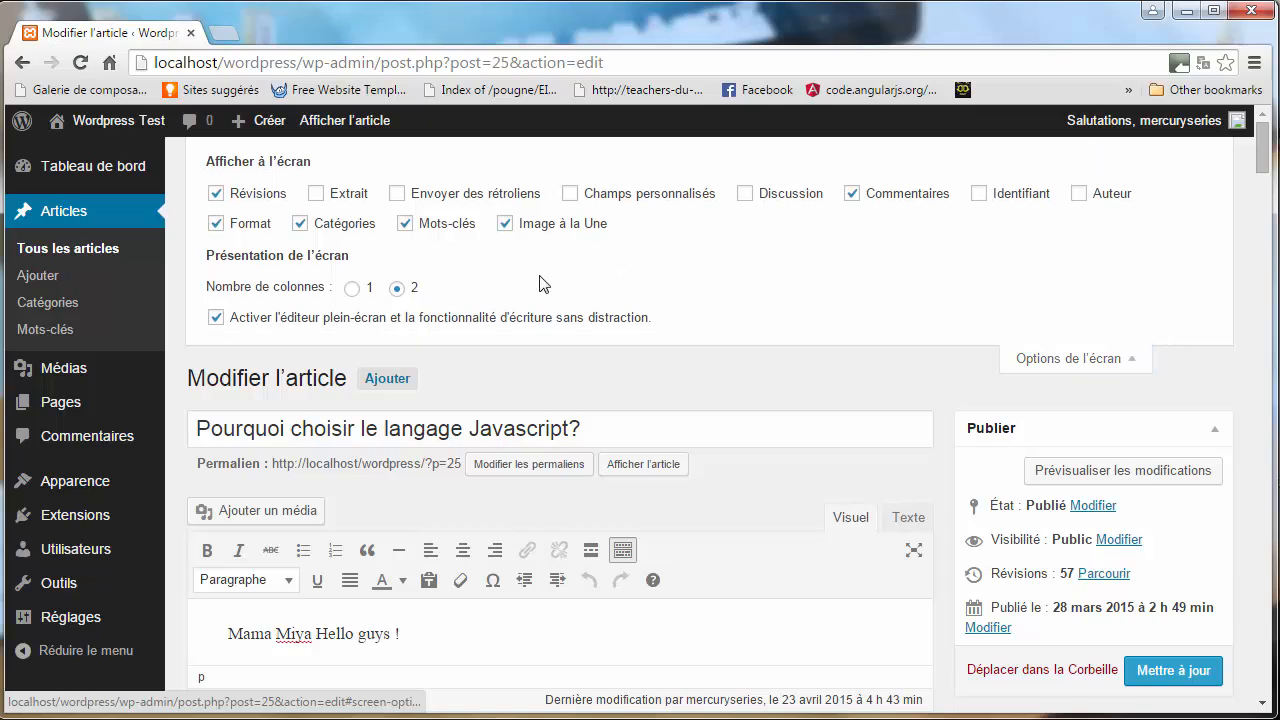
left_click(317, 192)
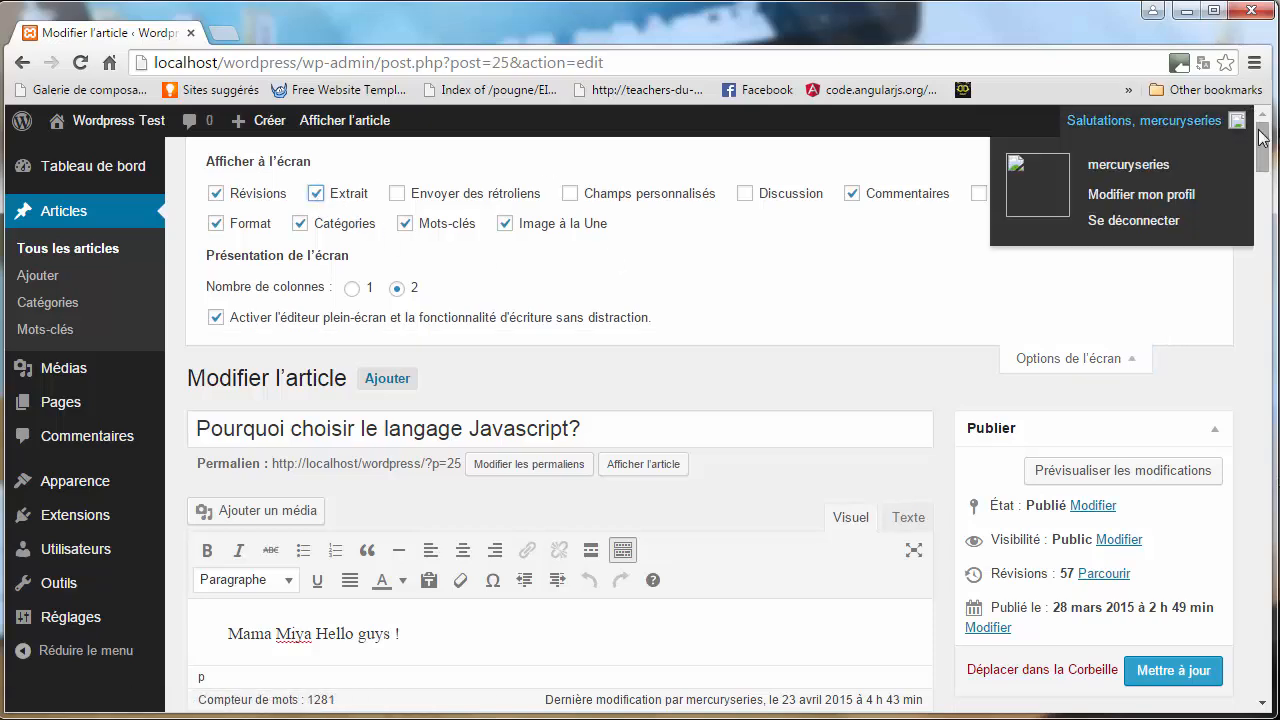
Examine the Extrait box below the article and its note about theme use, and put the cursor in its field
left_click_drag(1263, 147, 1260, 517)
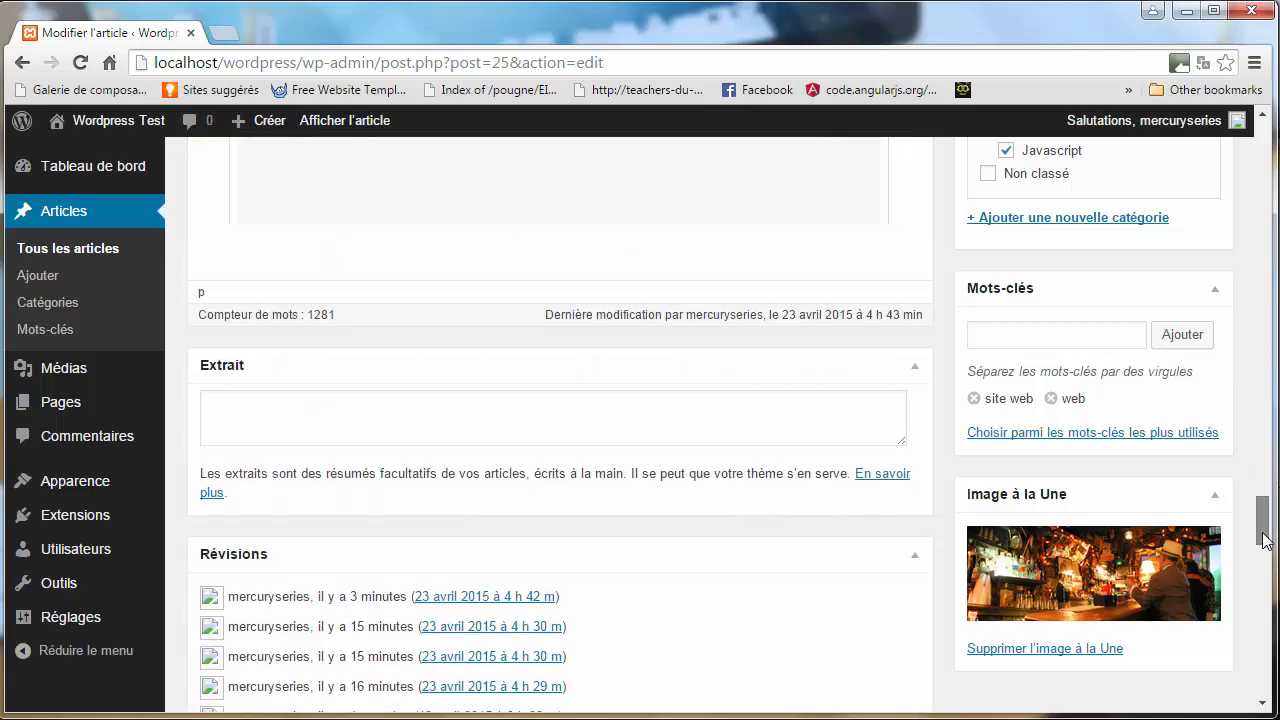
left_click(401, 467)
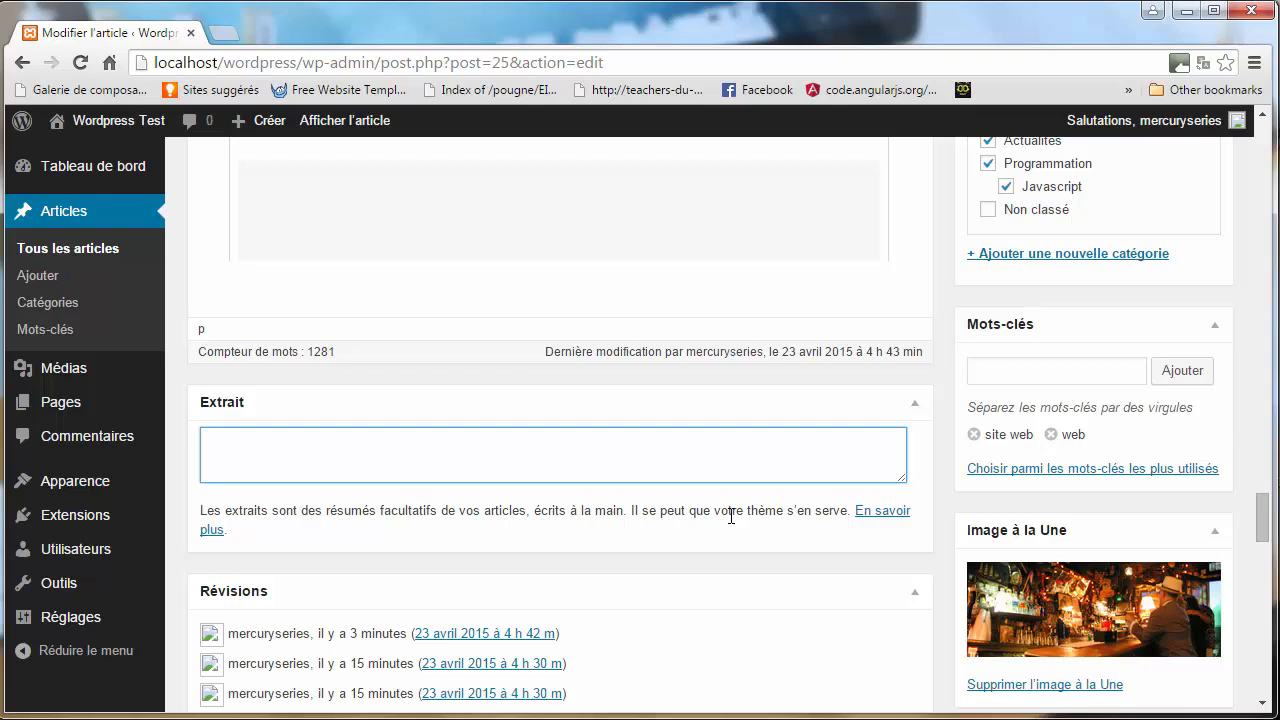
left_click_drag(730, 512, 816, 516)
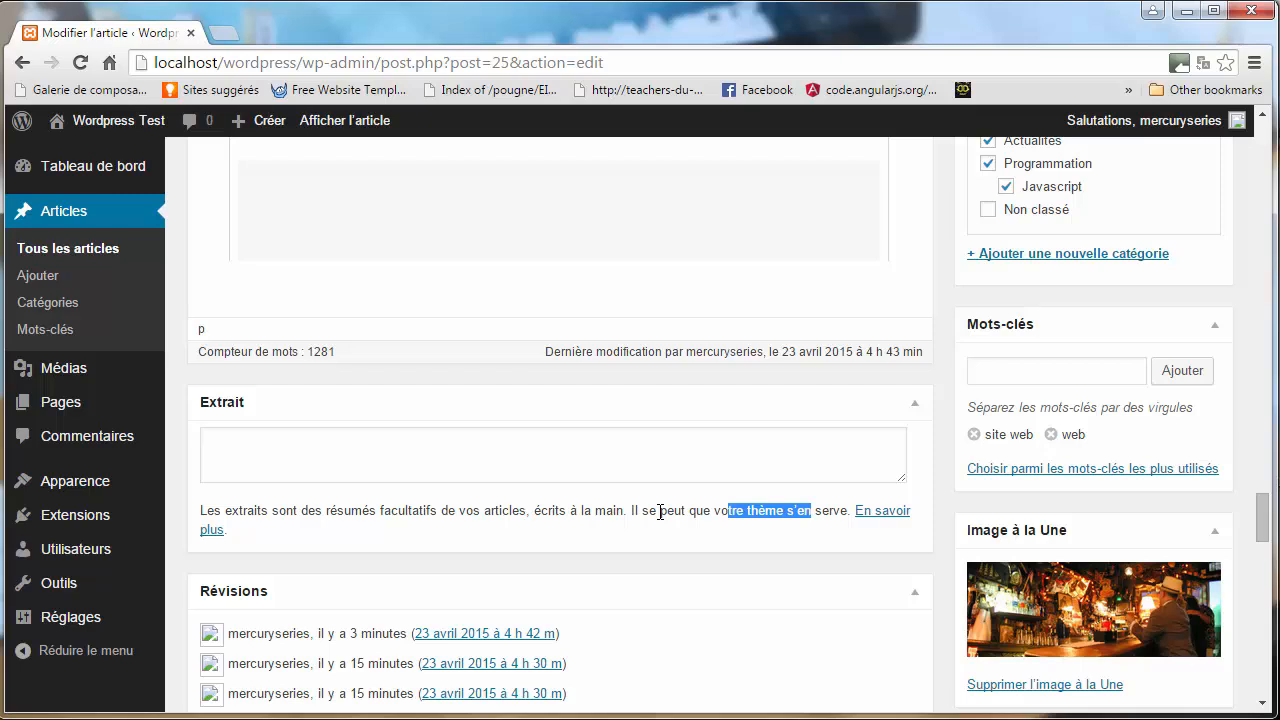
left_click(262, 452)
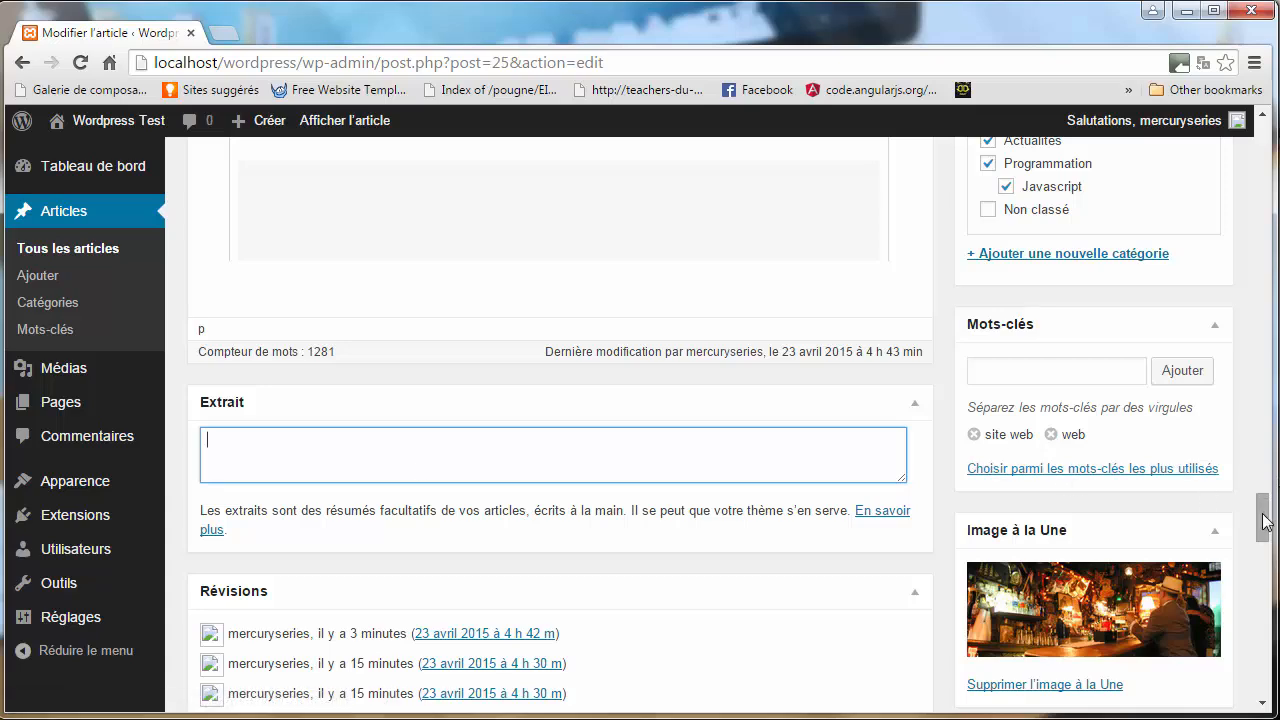
Update the Javascript article
left_click_drag(1264, 515, 1270, 181)
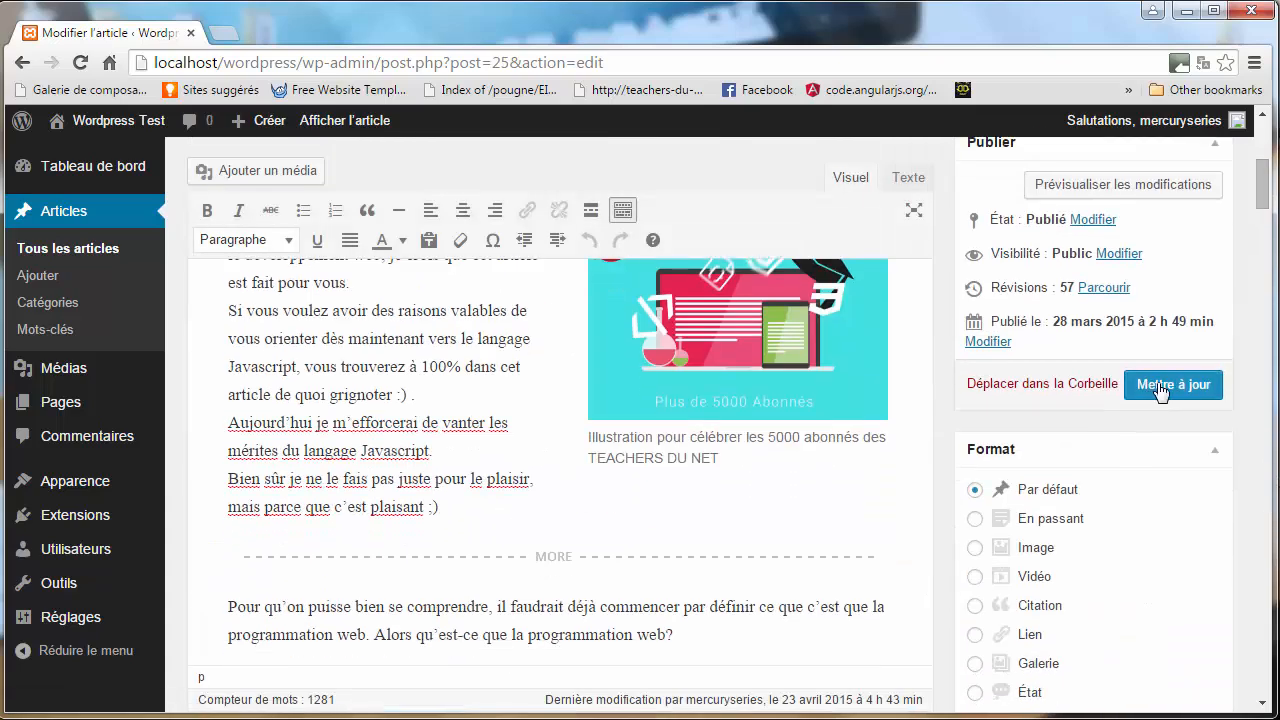